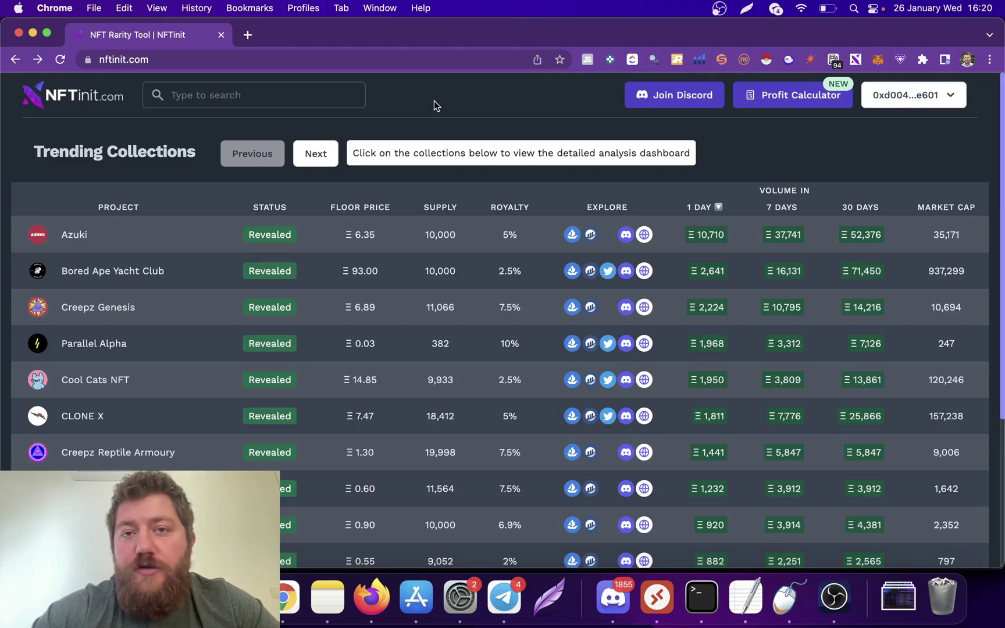
# Search for 'mev' and open the MEV Army collection's rarity ranking page
pyautogui.click(278, 96)
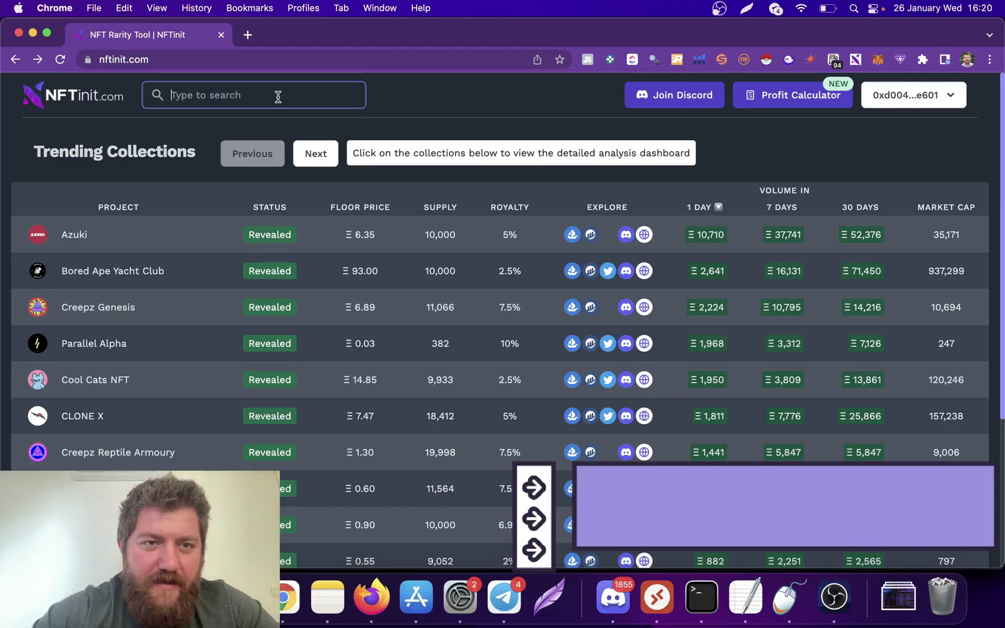
pyautogui.write('mev')
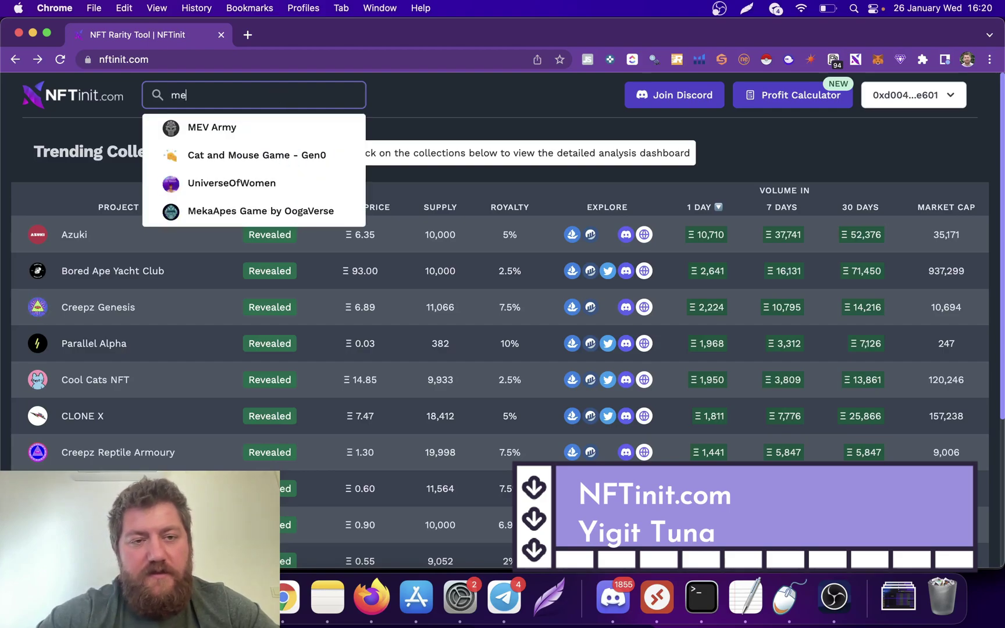
pyautogui.click(224, 128)
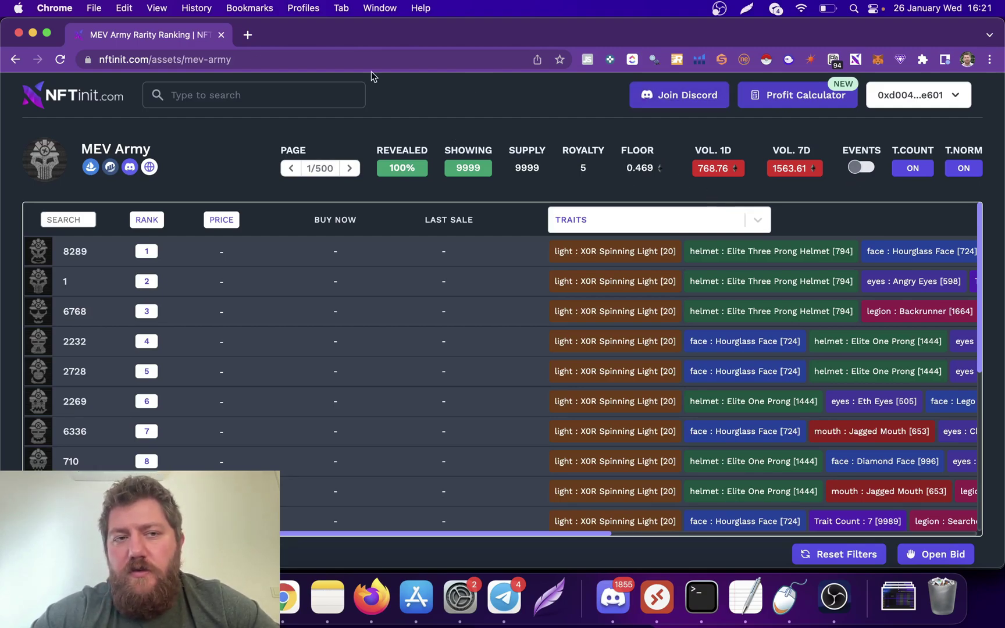
# Turn on the EVENTS toggle for a live feed of MEV Army listings and sales
pyautogui.click(870, 169)
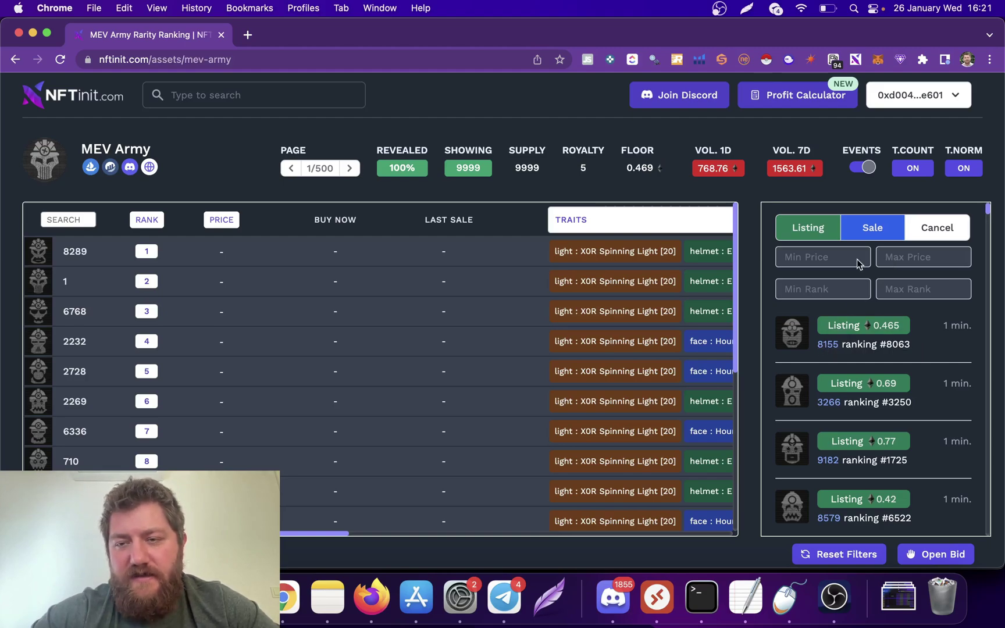
# Filter the events feed to max price 0.7 and max rank 2000, then open #3519's OpenSea listing
pyautogui.click(904, 261)
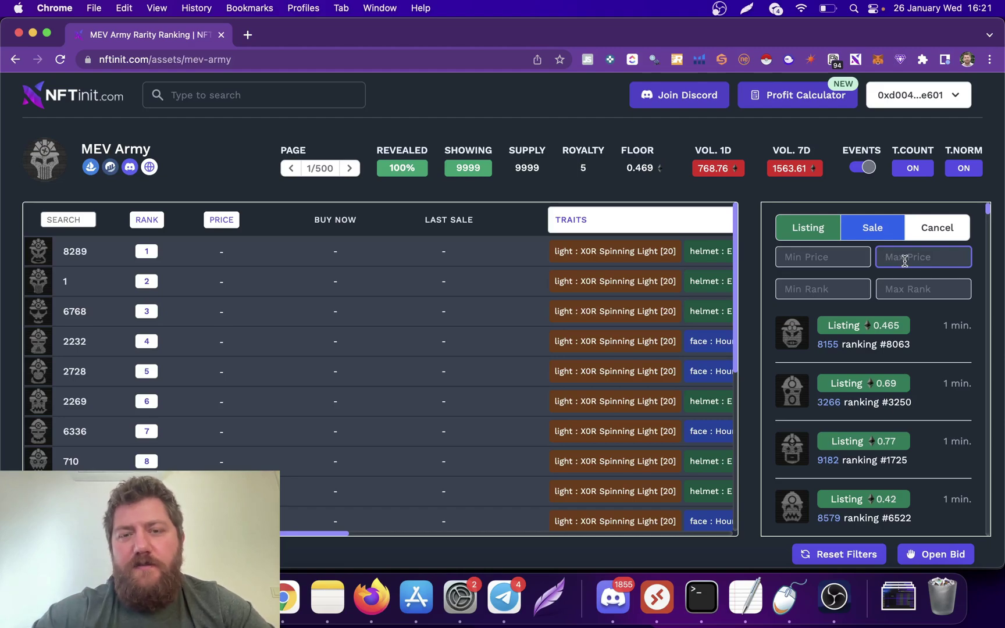
pyautogui.write('0')
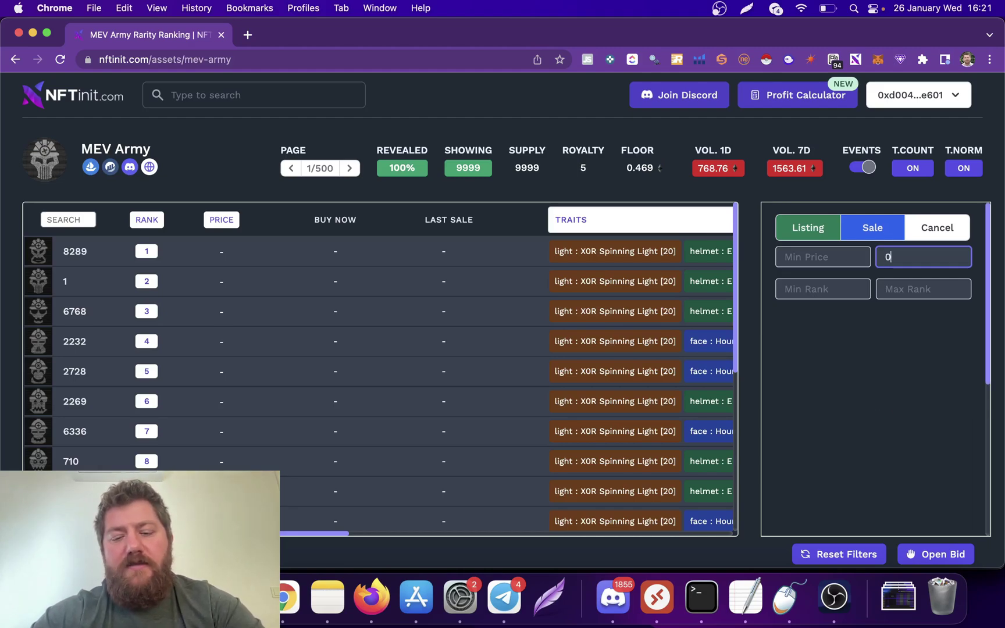
pyautogui.write('.7')
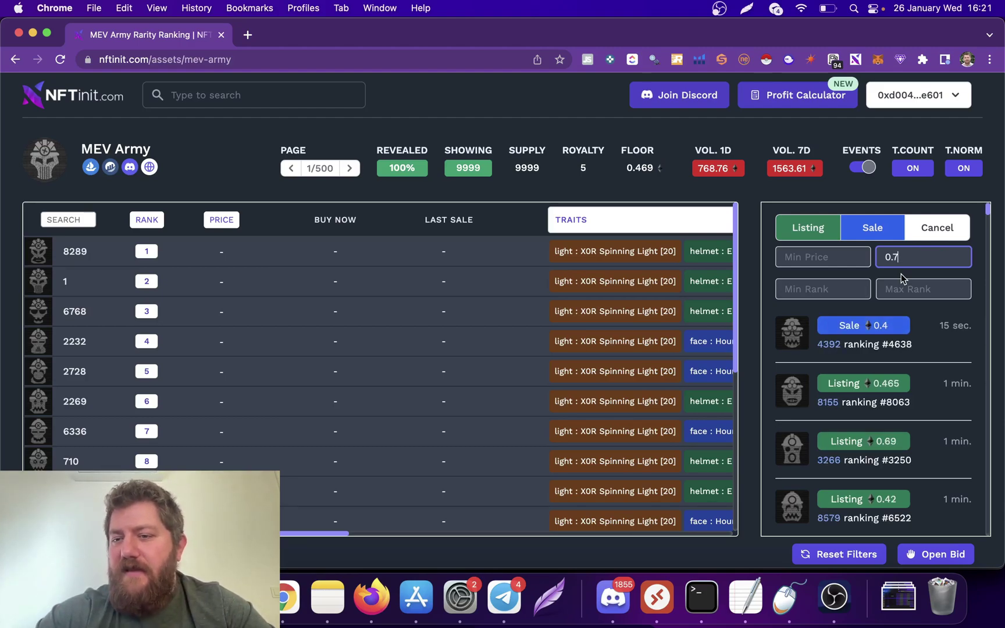
pyautogui.click(903, 289)
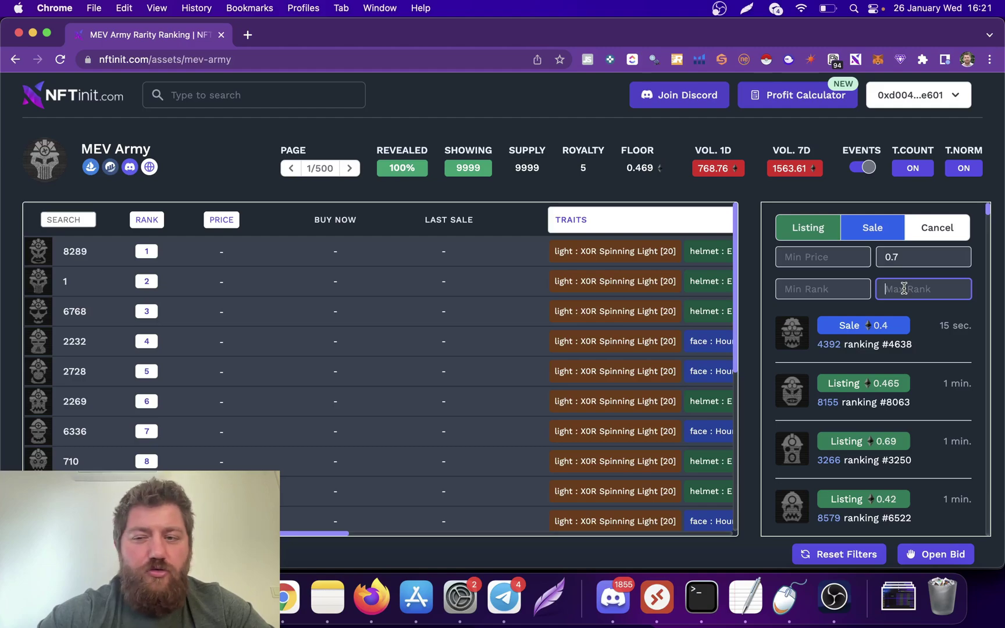
pyautogui.write('2000')
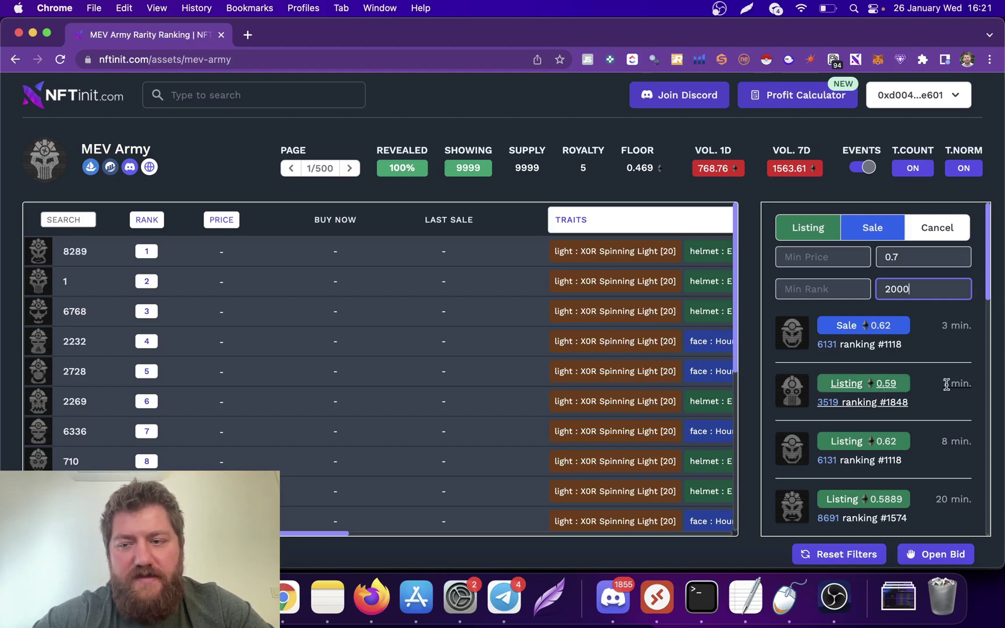
pyautogui.click(892, 404)
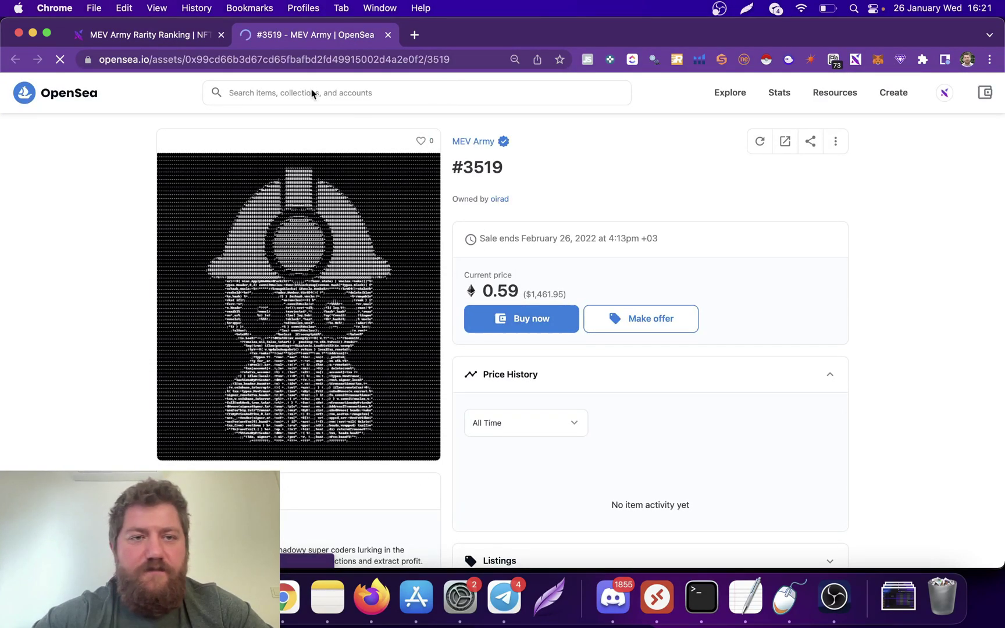
# Back on the NFTinit tab, scroll the events feed and open item #2007's OpenSea listing
pyautogui.click(159, 29)
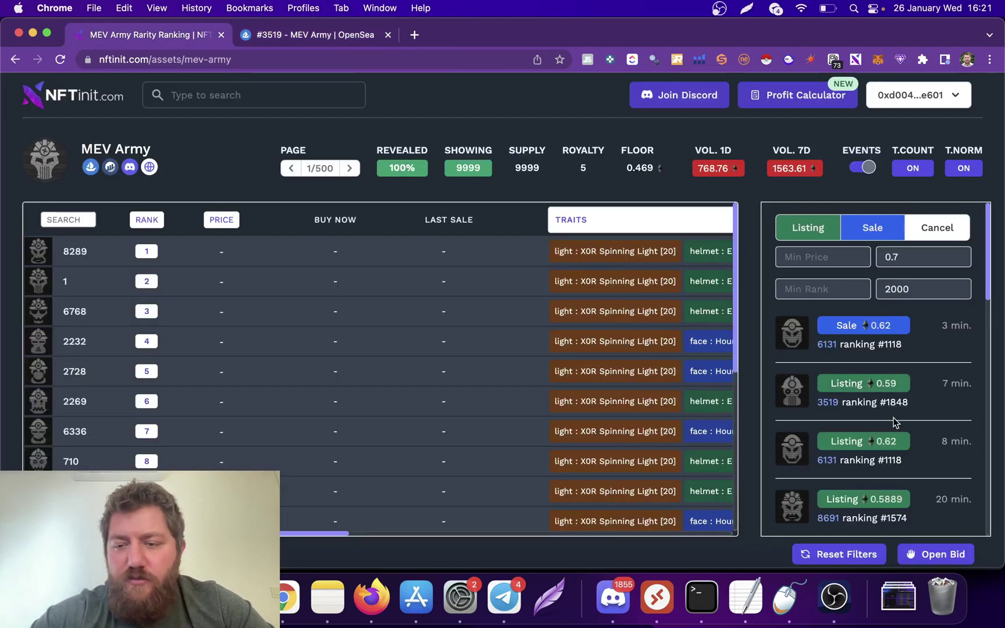
pyautogui.scroll(-2, 894, 422)
pyautogui.scroll(-4, 894, 430)
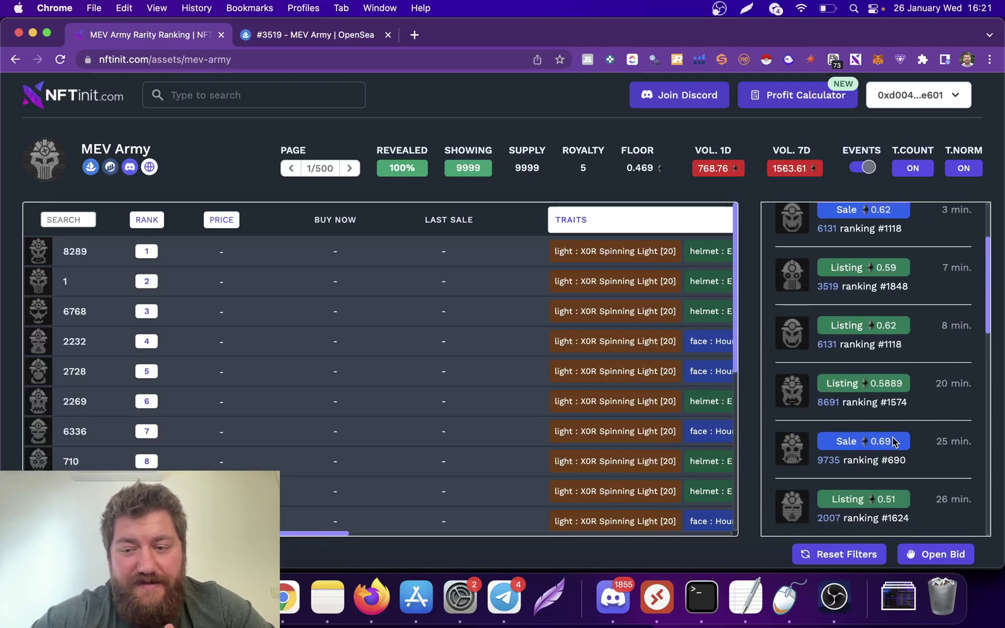
pyautogui.scroll(-3, 894, 443)
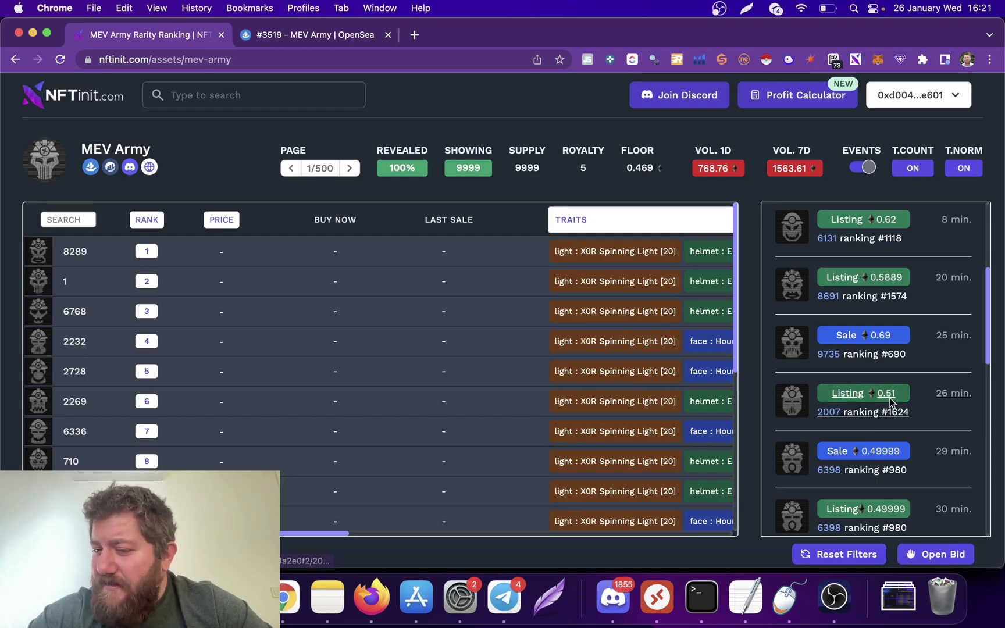
pyautogui.click(836, 414)
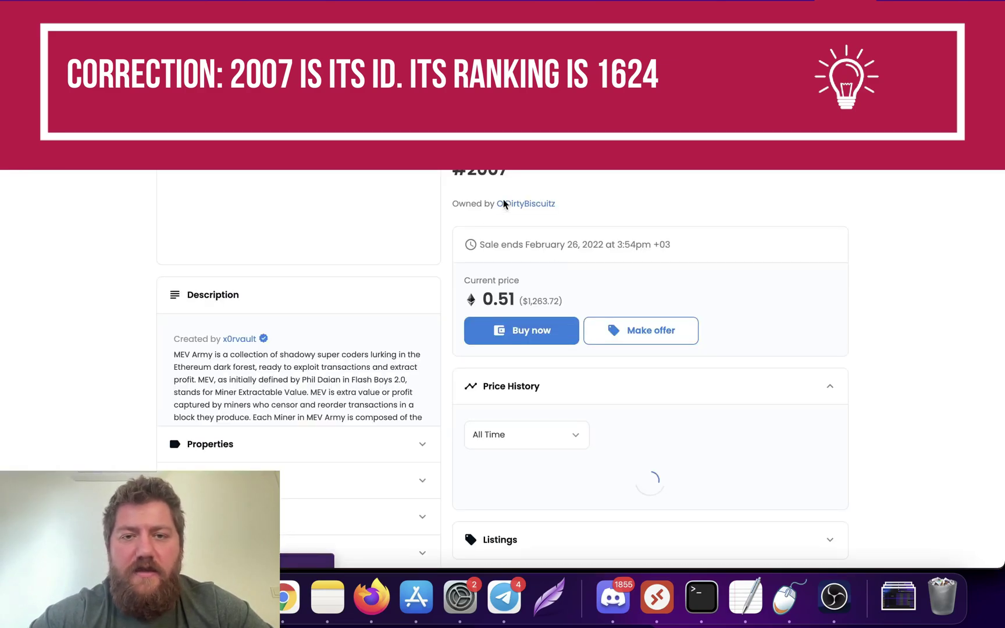
# Return to the NFTinit events feed, which now shows a 0.62 sale of #6131
pyautogui.press('super+1')
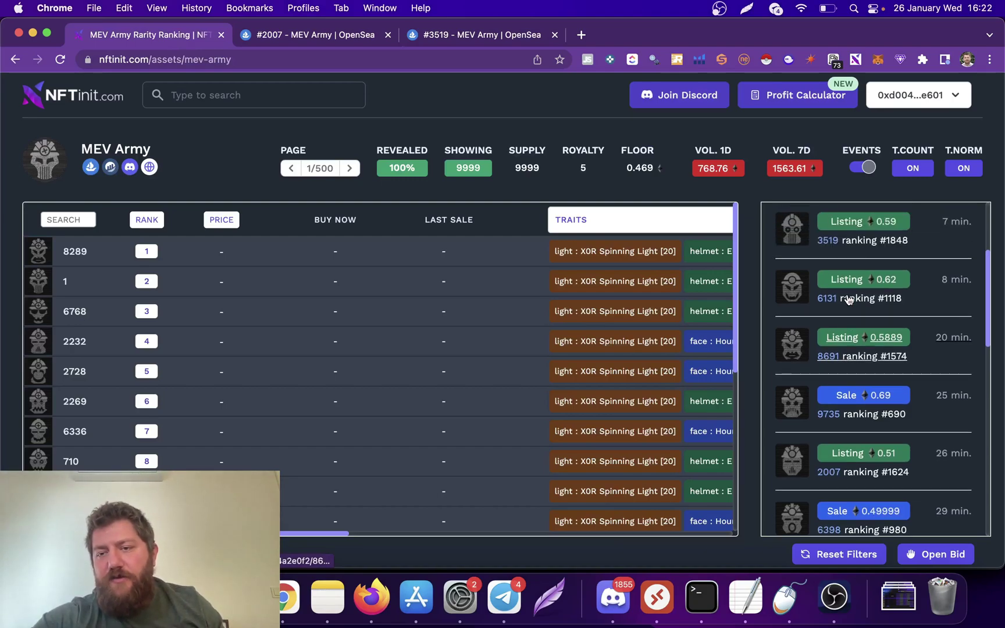
pyautogui.scroll(3, 848, 299)
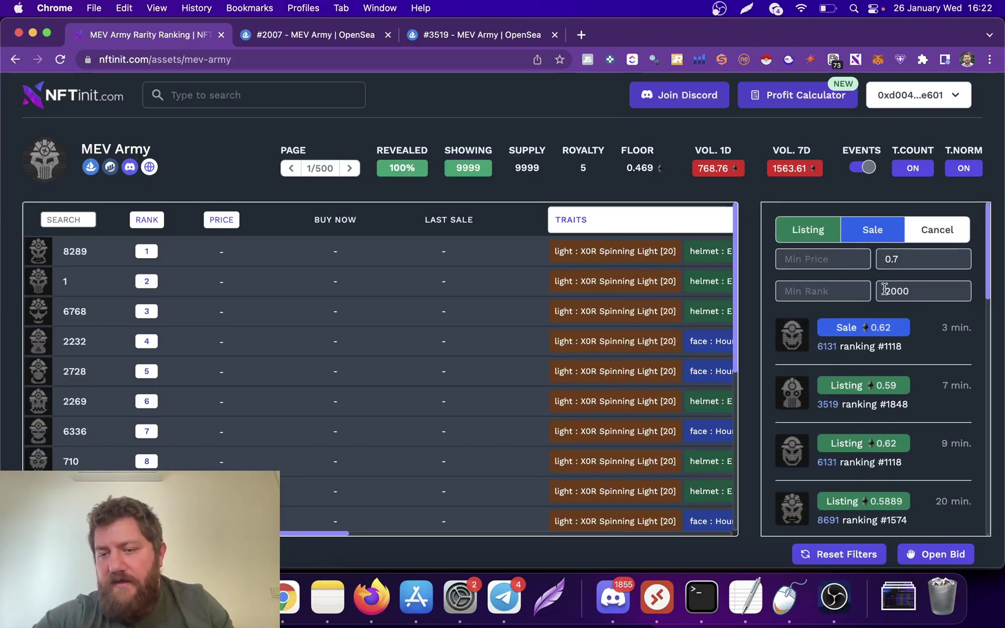
pyautogui.scroll(-2, 889, 369)
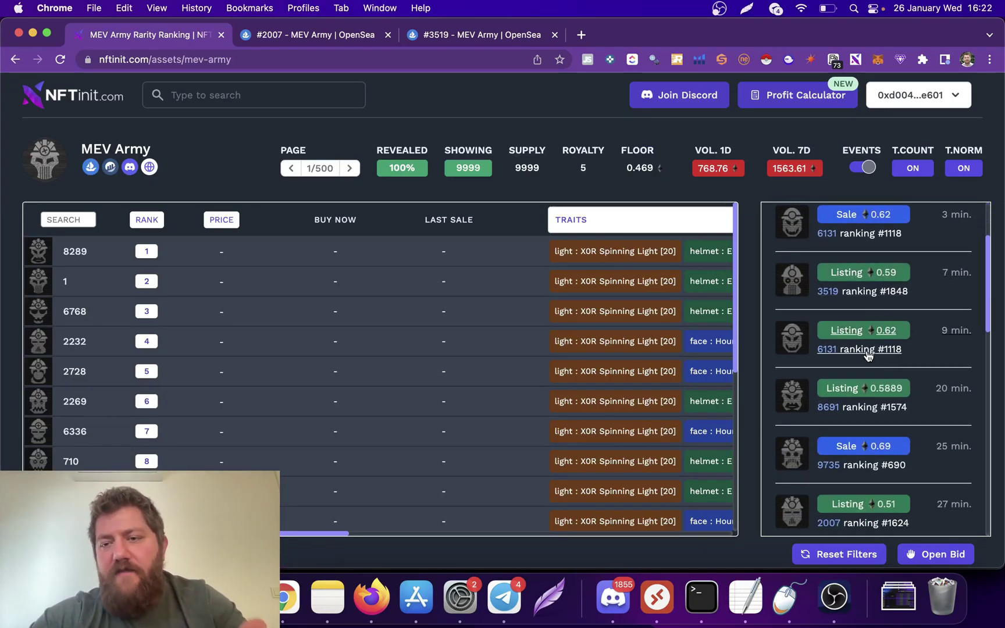
pyautogui.scroll(2, 868, 356)
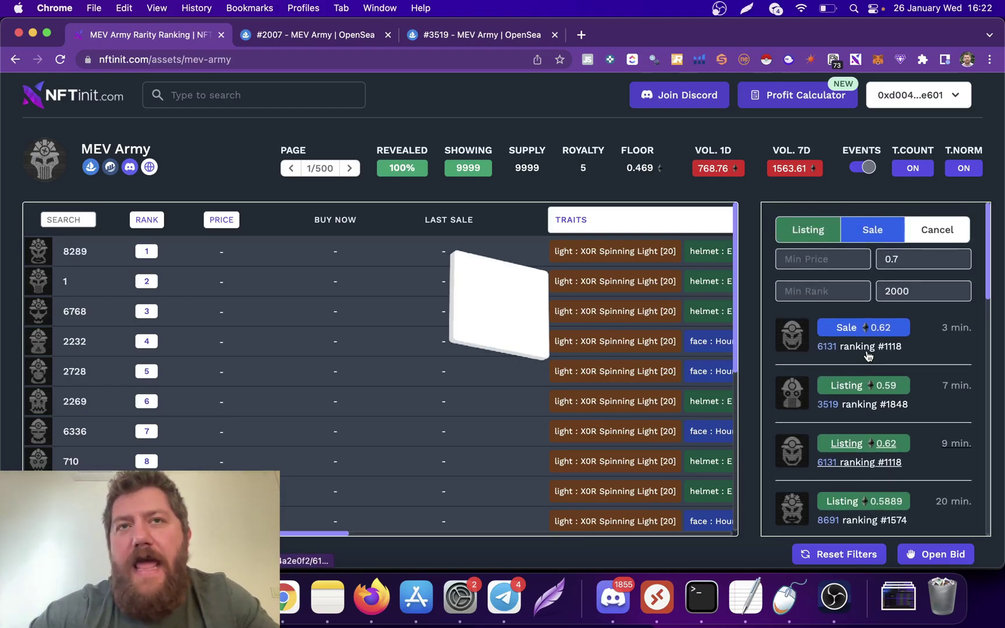
# Lower the events feed's max price from 0.7 to 0.6
pyautogui.click(951, 263)
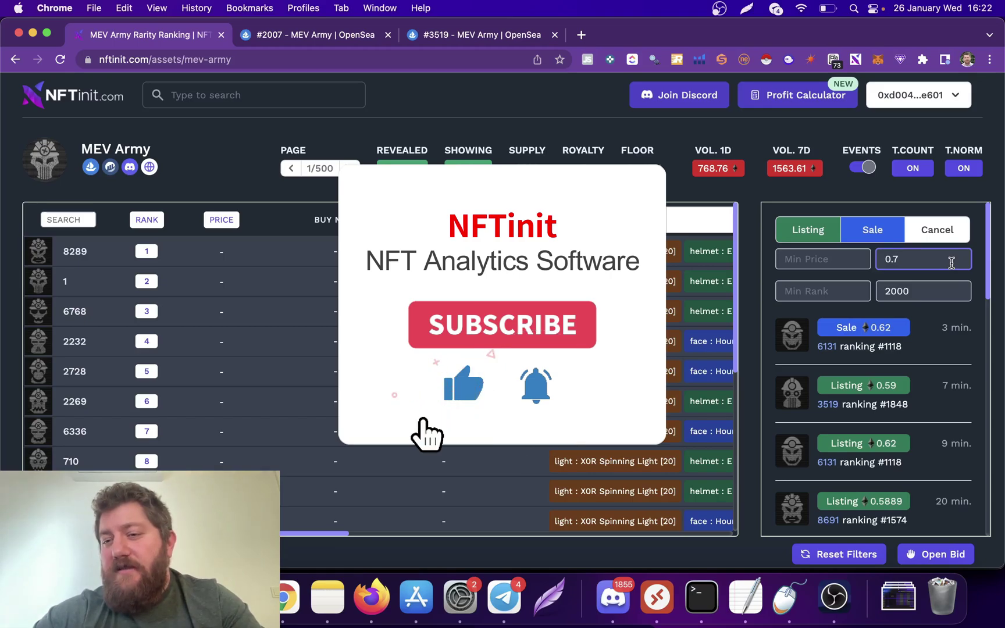
pyautogui.press('BackSpace')
pyautogui.write('6')
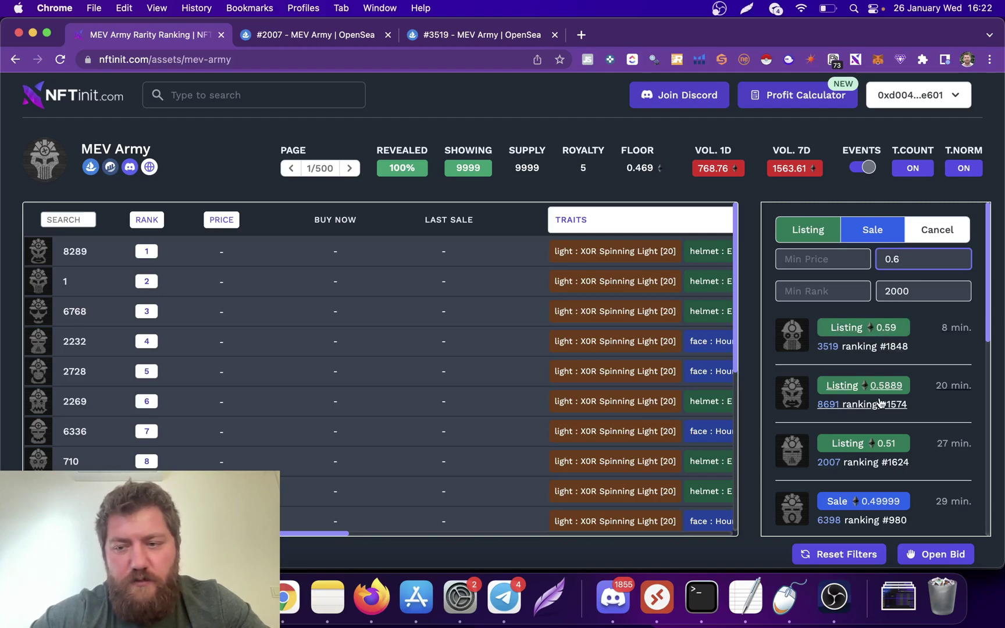
pyautogui.scroll(-5, 889, 466)
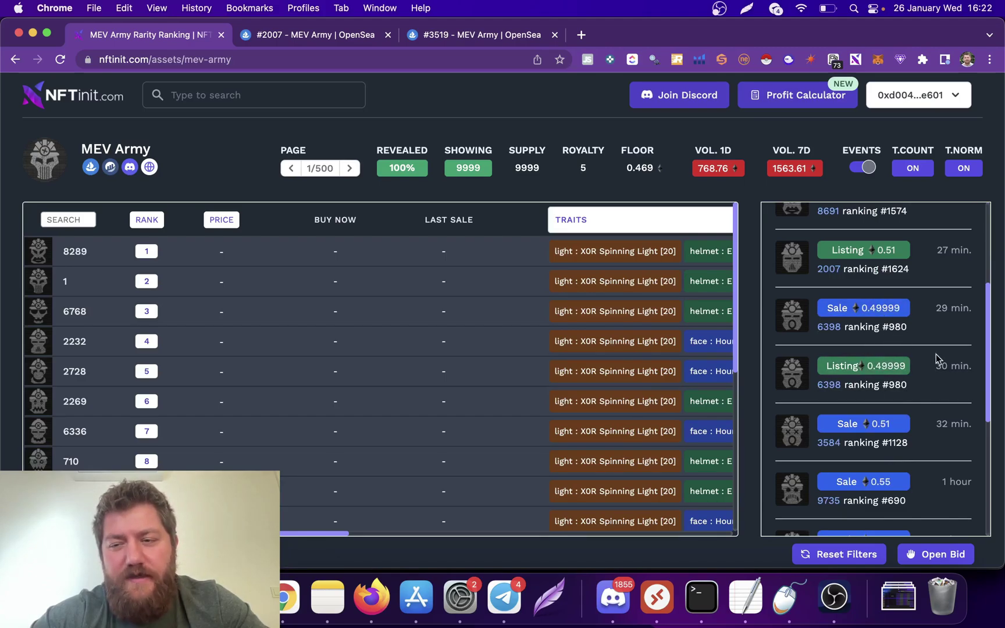
pyautogui.scroll(5, 931, 311)
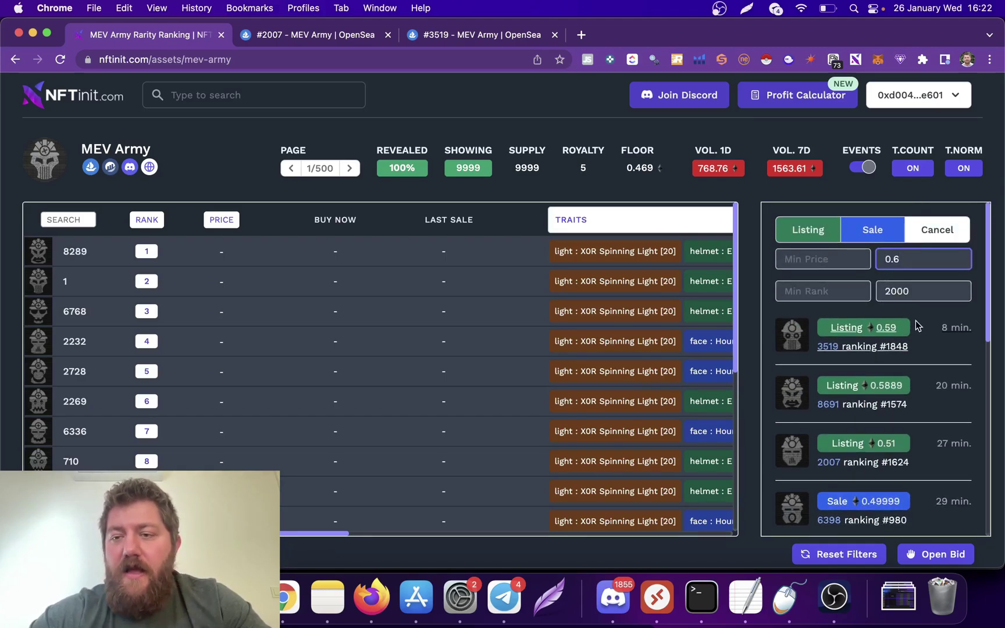
# Replace the max rank limit of 2000 with 1500 and review the narrowed feed
pyautogui.click(913, 288)
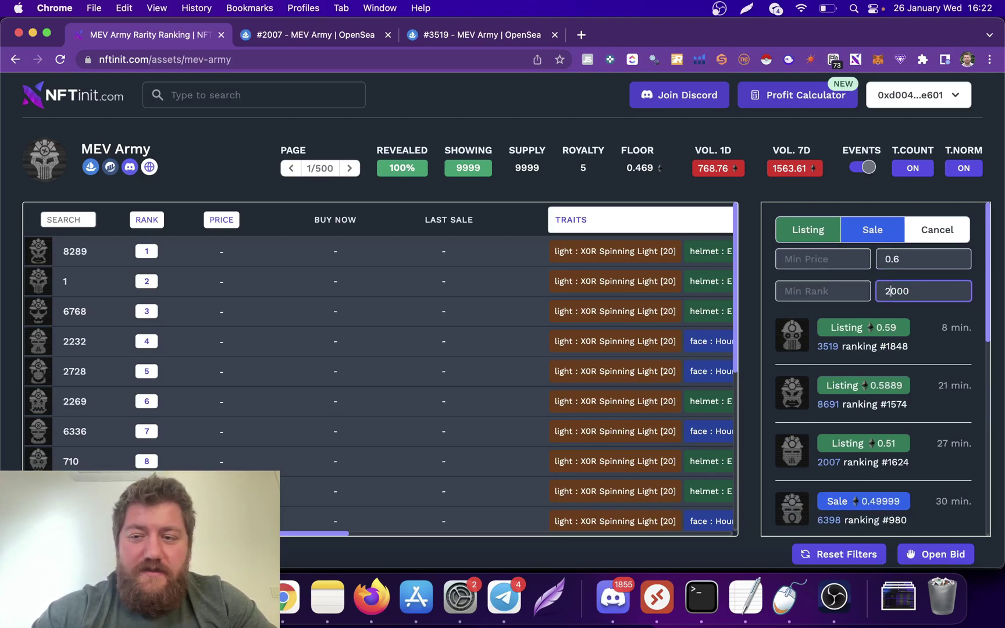
pyautogui.doubleClick(885, 290)
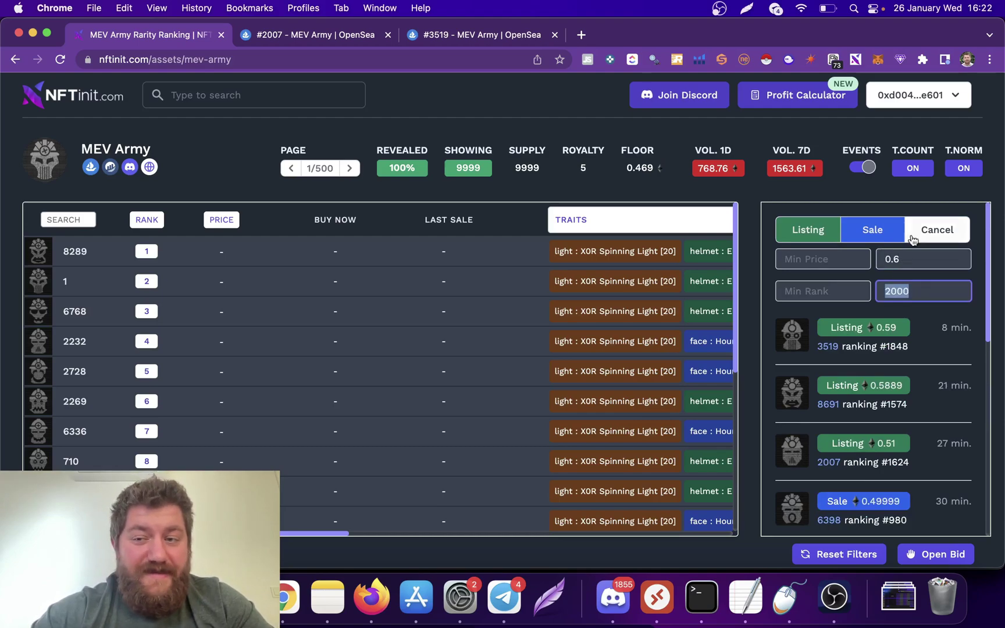
pyautogui.write('15')
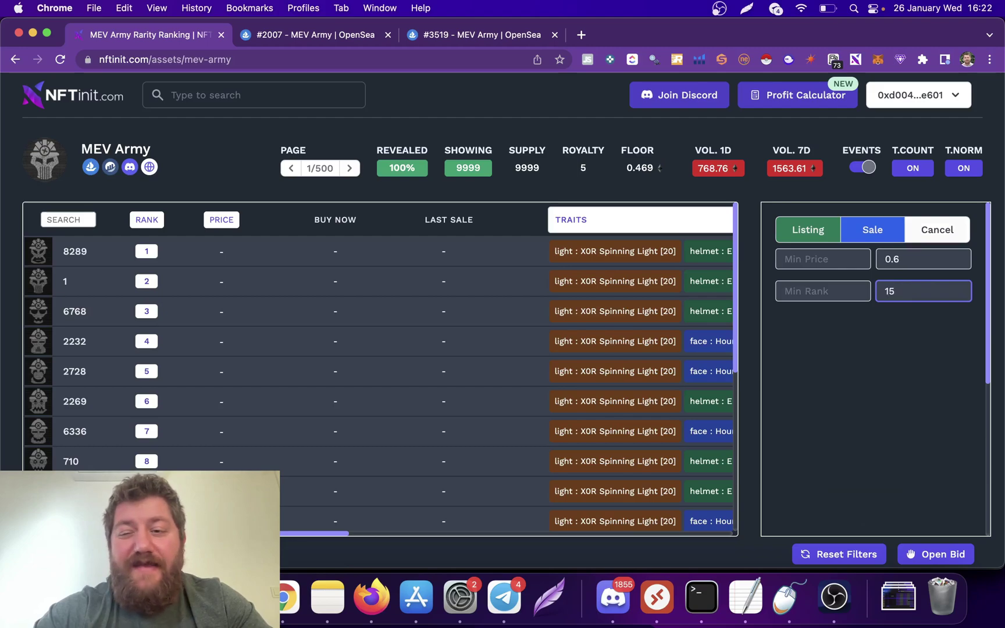
pyautogui.write('00')
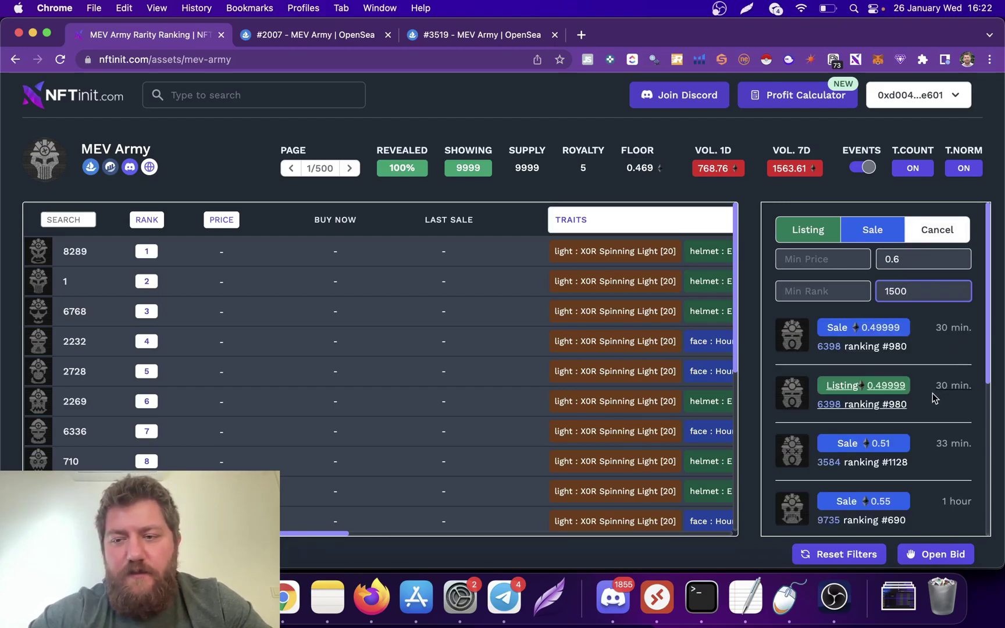
pyautogui.scroll(-4, 926, 404)
pyautogui.scroll(4, 928, 333)
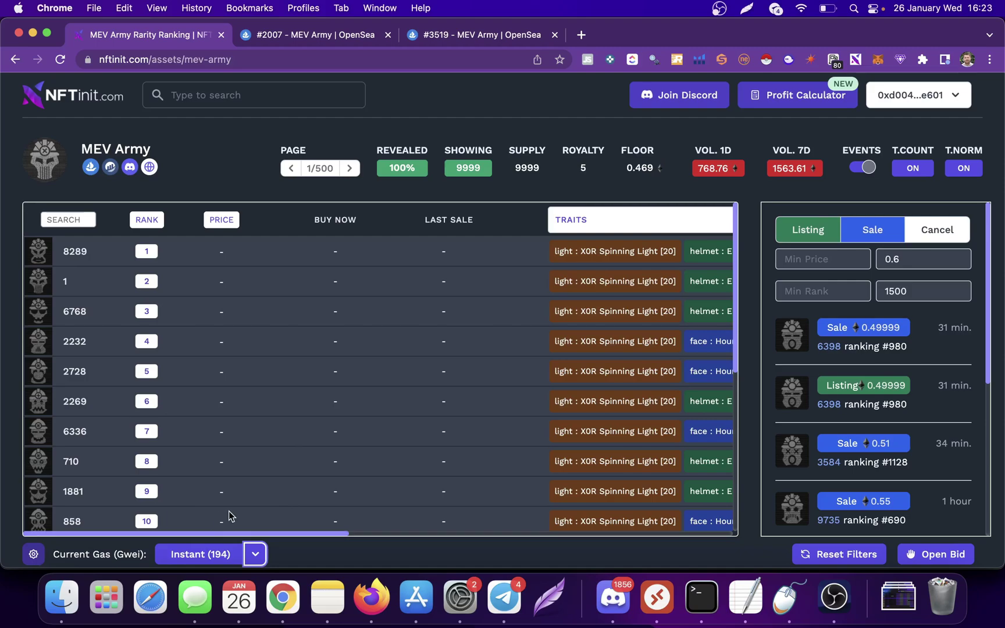
# Try the Normal (75) gas preset, then the Mad (300) preset
pyautogui.click(254, 553)
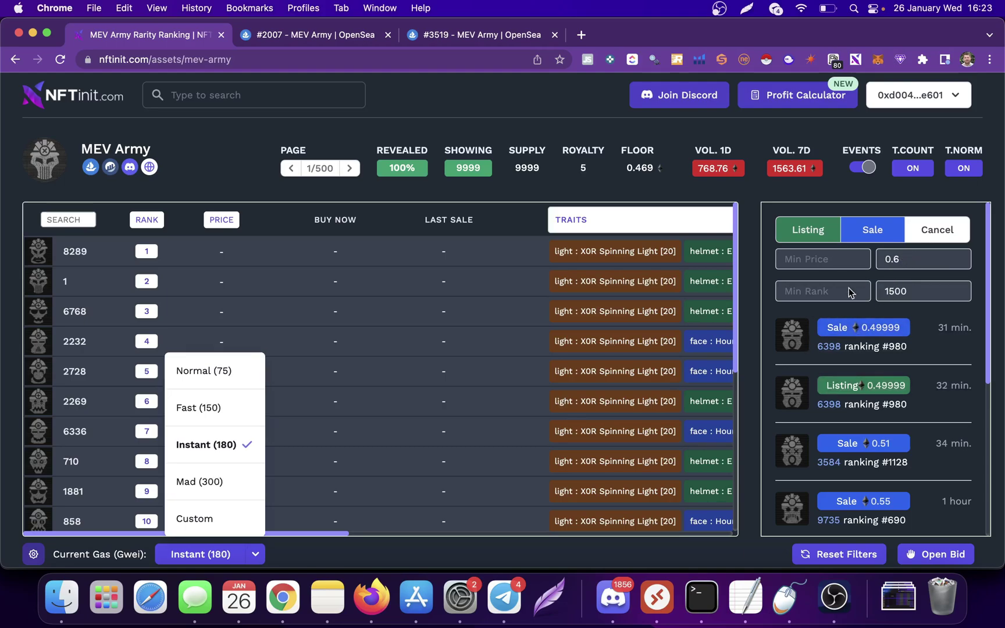
pyautogui.click(207, 373)
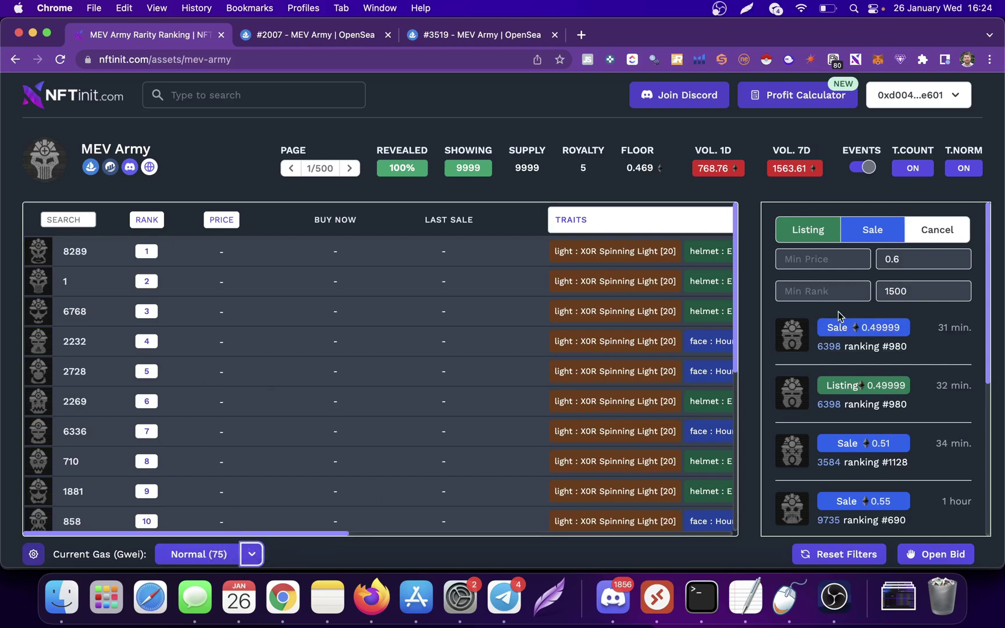
pyautogui.click(252, 556)
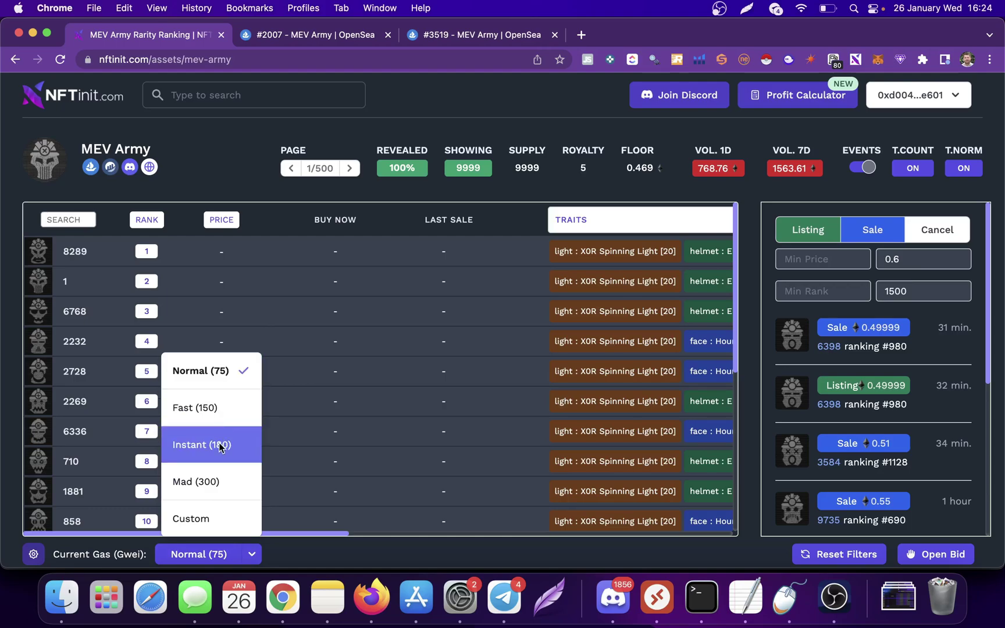
pyautogui.click(215, 485)
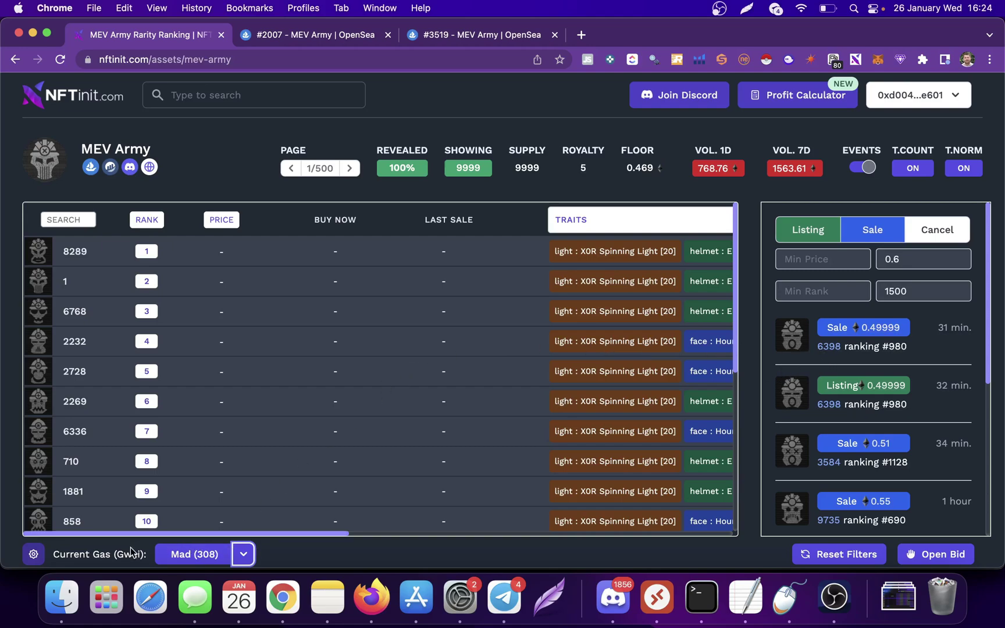
# Select Custom gas and close the Set Custom Gas Price dialog without saving
pyautogui.click(241, 558)
pyautogui.click(228, 529)
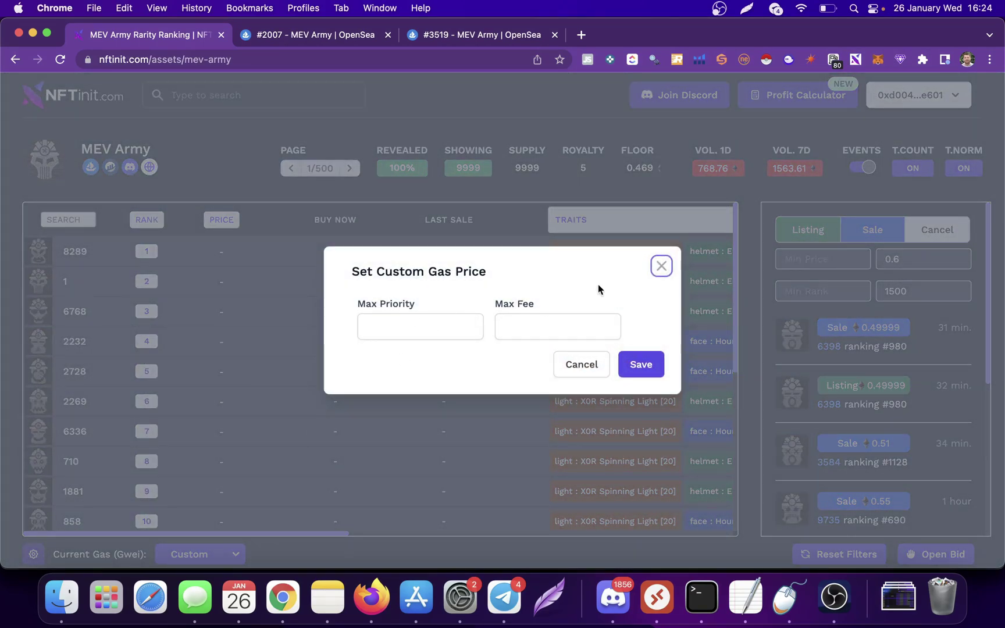
pyautogui.click(659, 266)
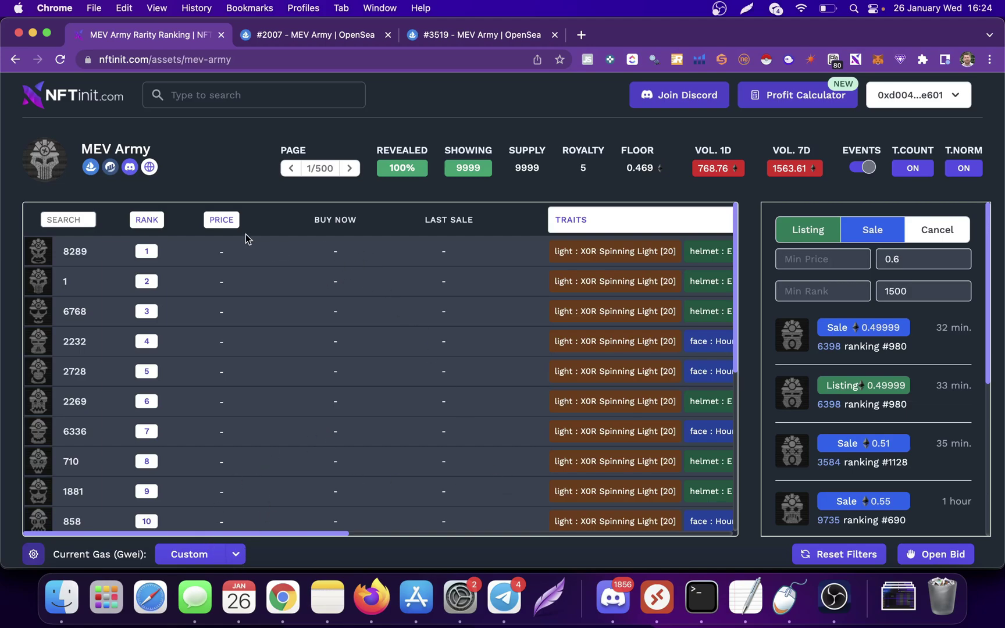
# Apply a 0.1 minimum price filter to the rarity-sorted listings, leaving 559 items
pyautogui.click(222, 220)
pyautogui.click(252, 279)
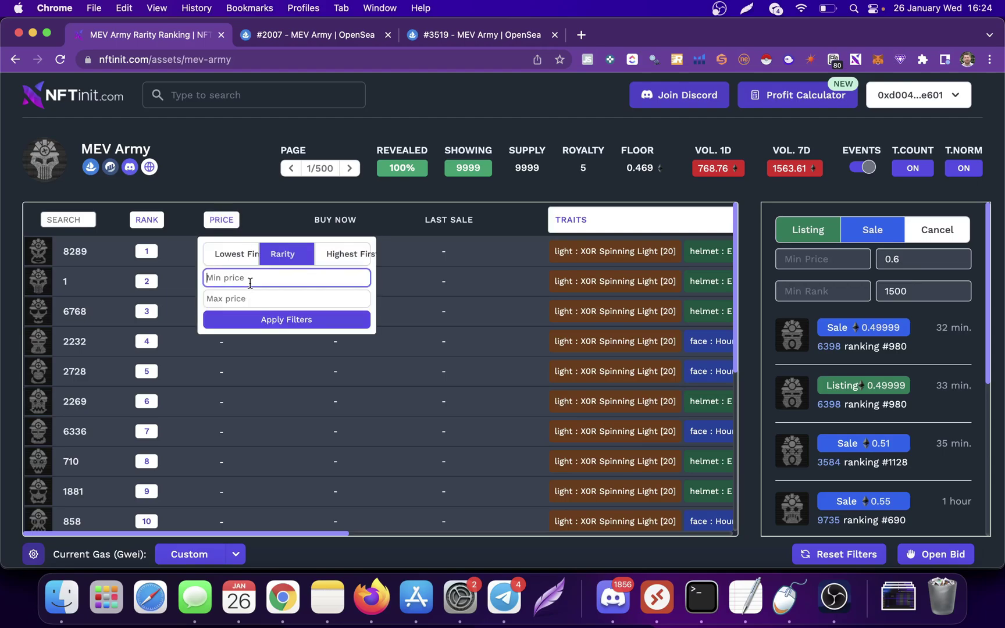
pyautogui.write('0.1')
pyautogui.click(262, 322)
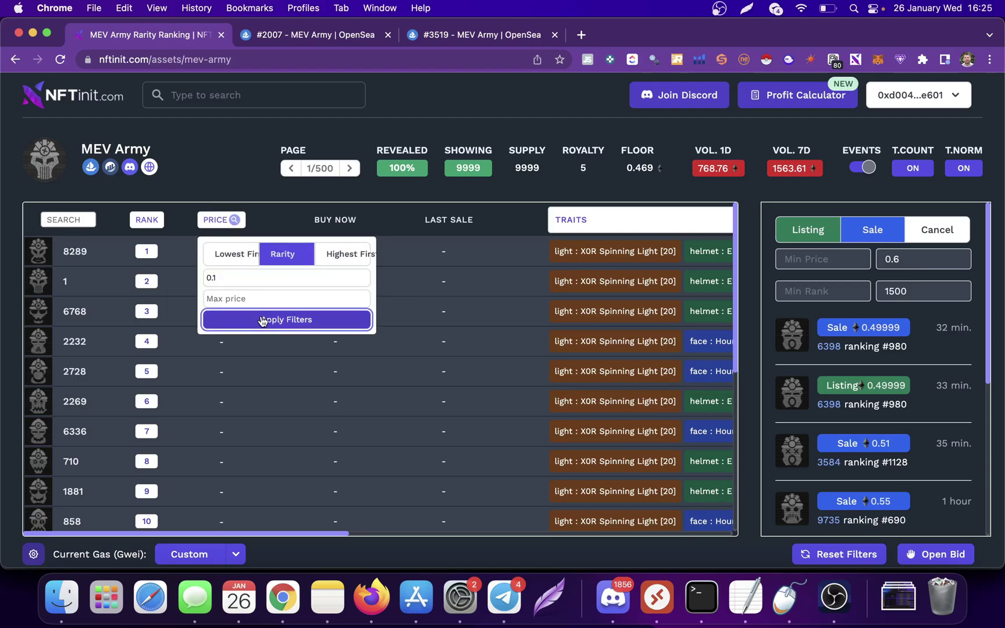
pyautogui.click(244, 170)
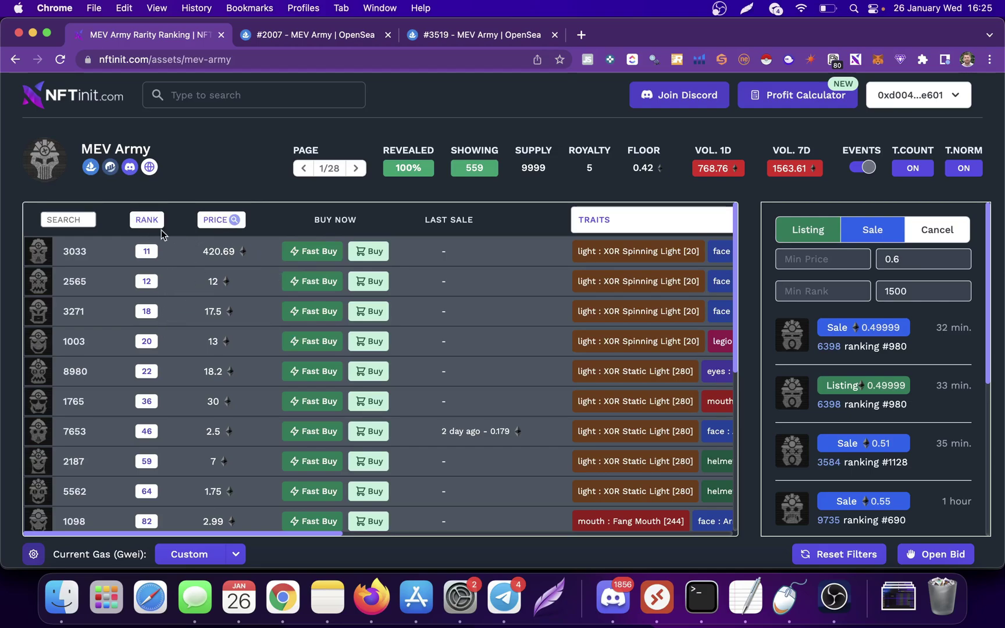
pyautogui.scroll(-10, 259, 360)
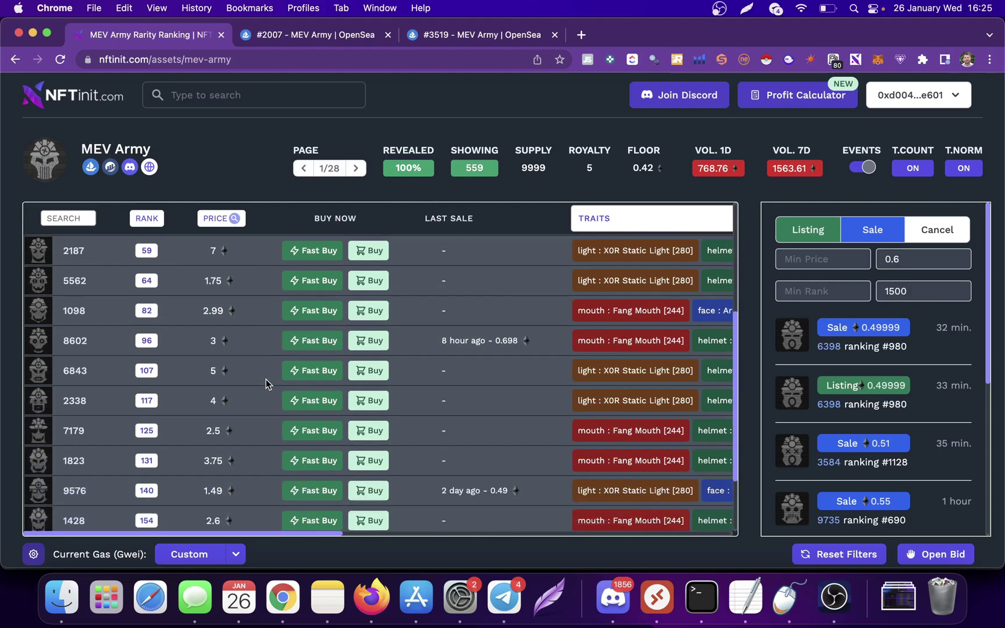
pyautogui.scroll(-1, 259, 447)
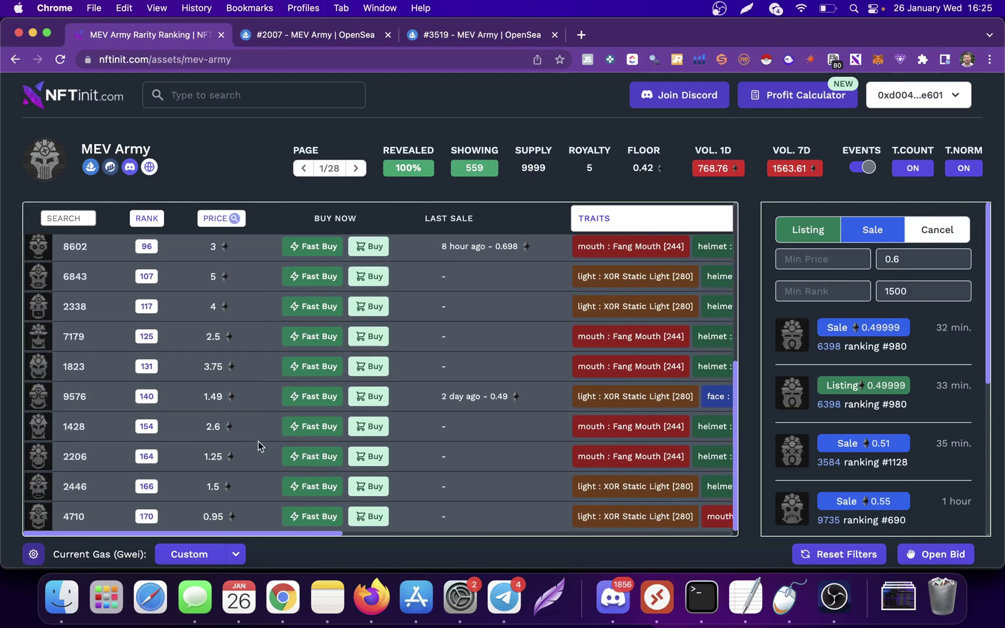
pyautogui.scroll(5, 243, 429)
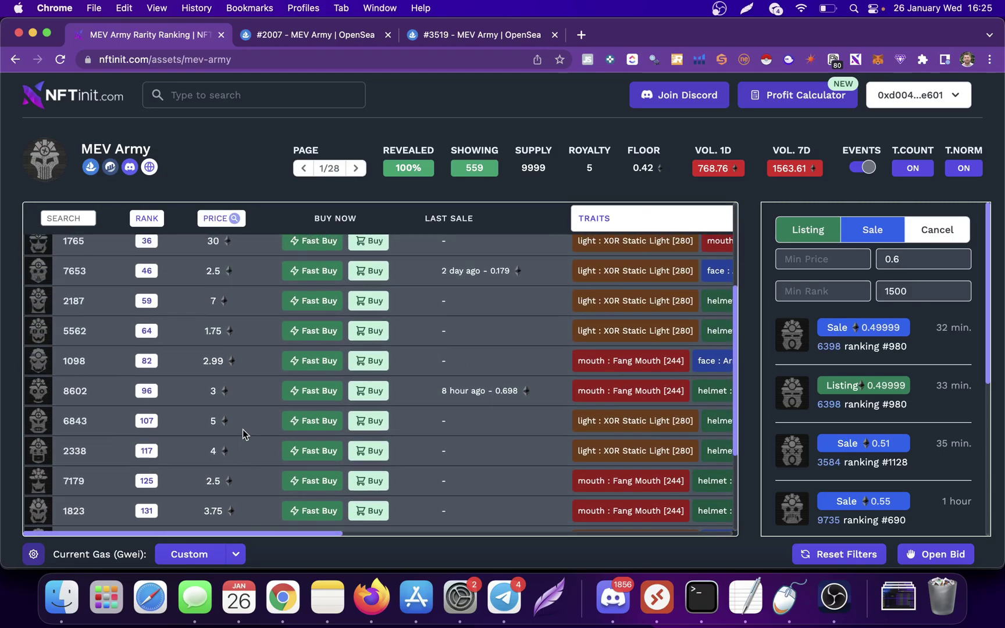
pyautogui.scroll(5, 242, 430)
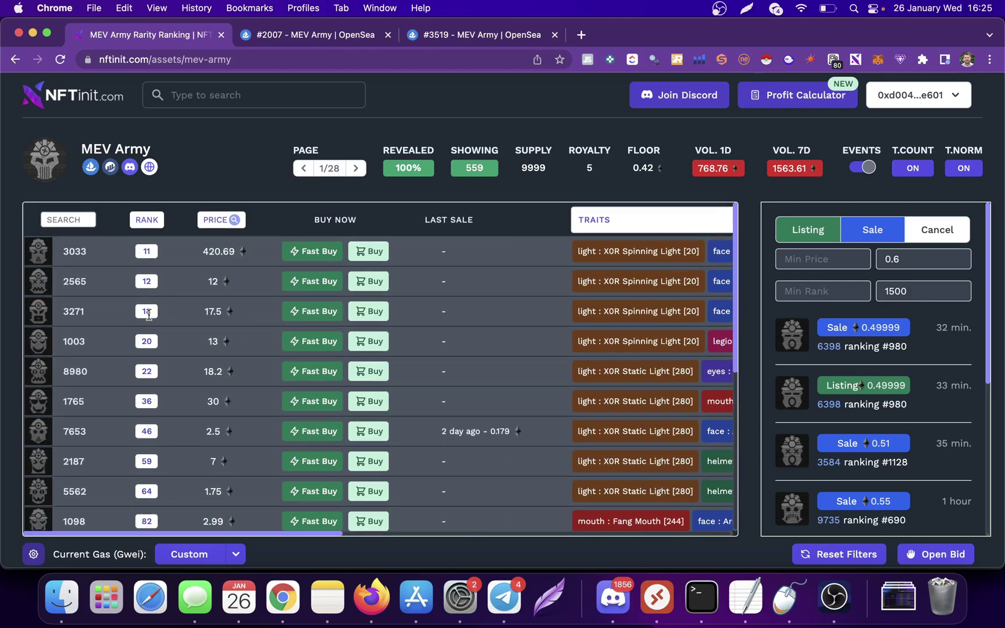
# Highlight the listed prices of items #2565, #2187 and #7653
pyautogui.doubleClick(211, 281)
pyautogui.doubleClick(211, 461)
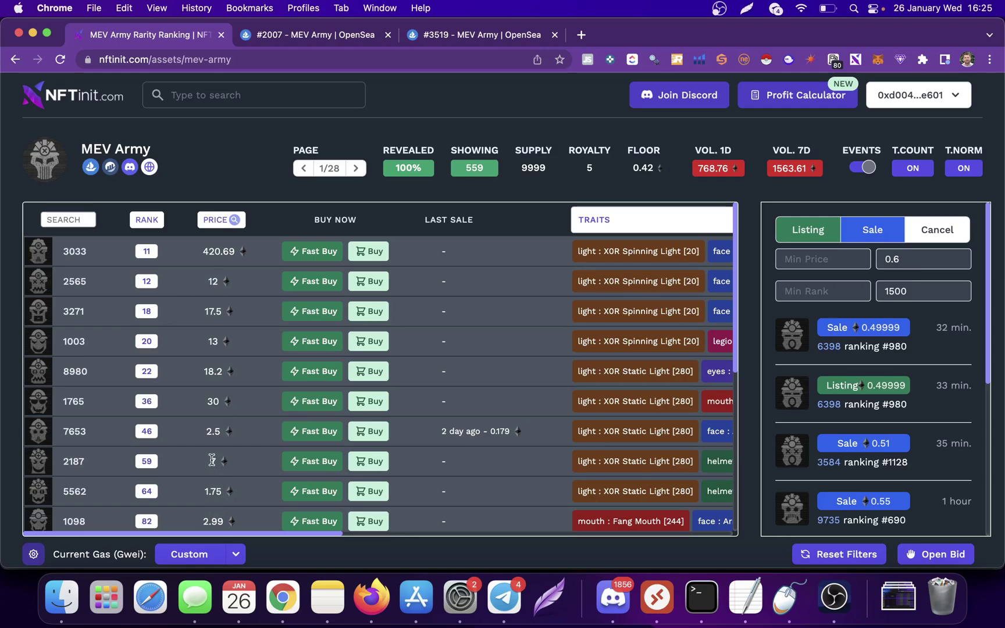
pyautogui.doubleClick(209, 431)
# Change the gas preset from Custom to Fast (186)
pyautogui.scroll(-5, 209, 445)
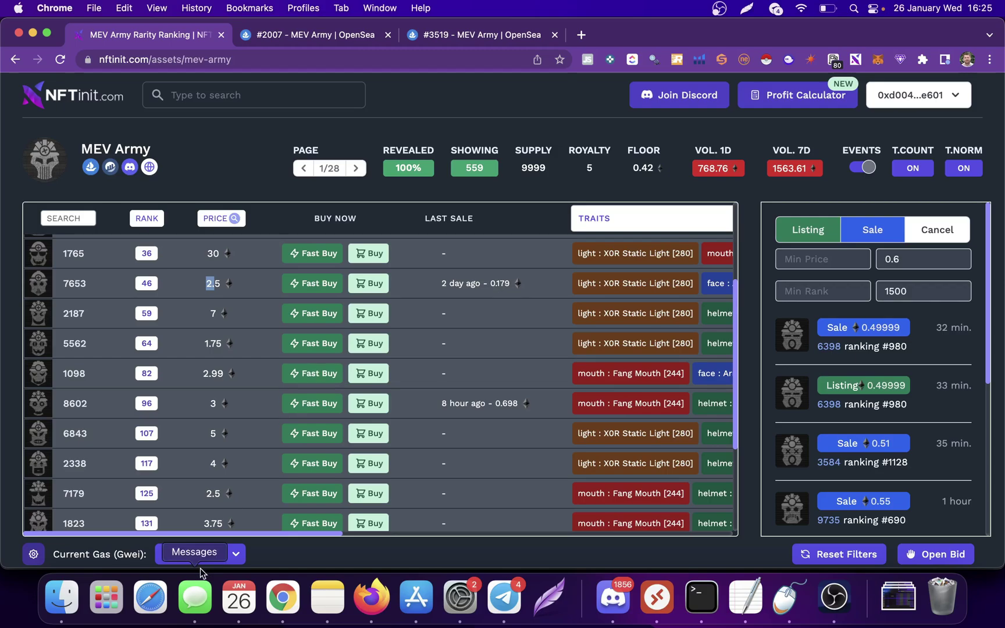
pyautogui.click(236, 554)
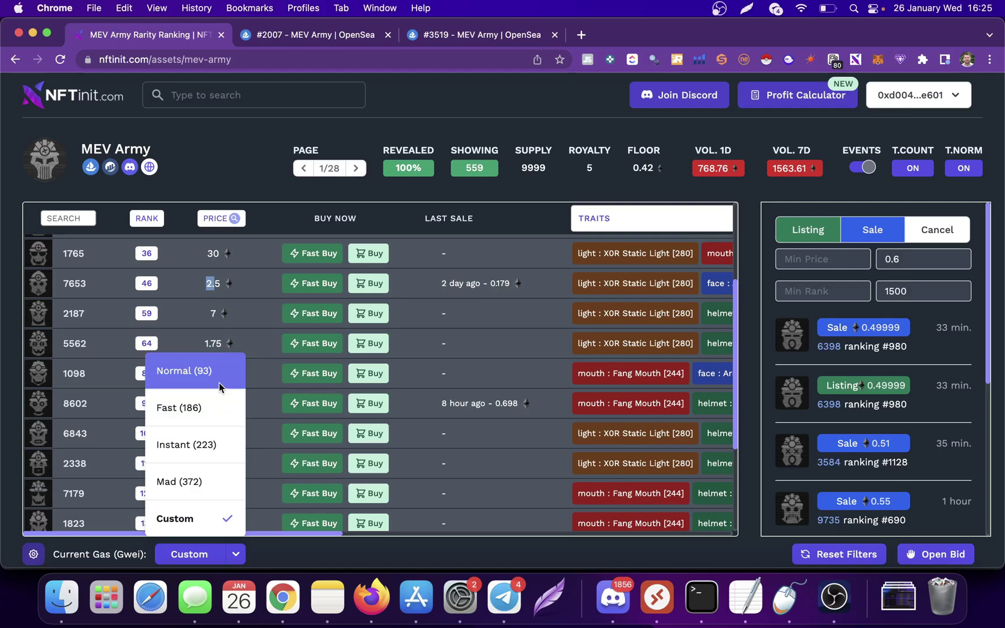
pyautogui.click(193, 409)
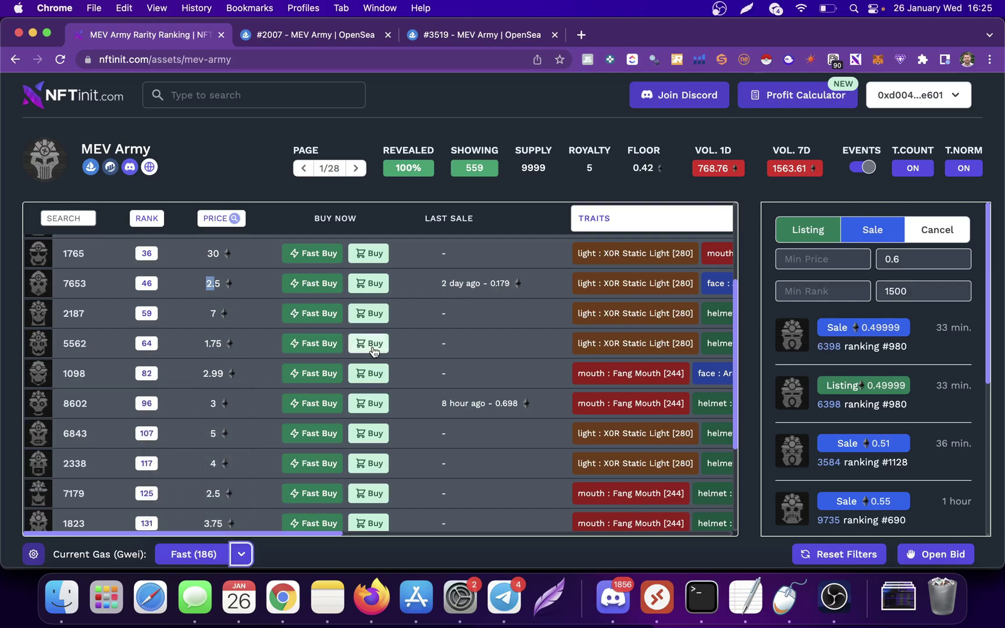